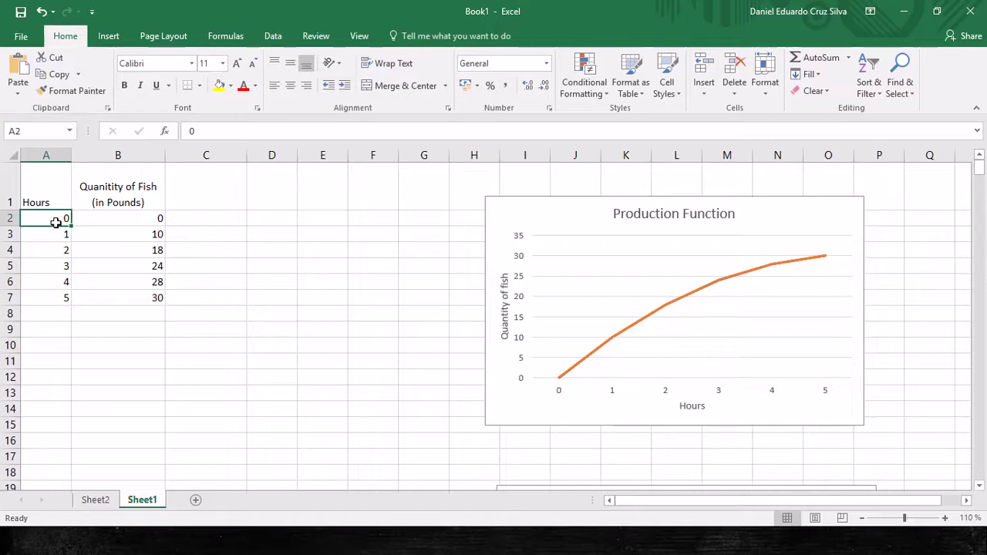
- Select the Hours and fish quantity table A1:B7 on Sheet2 and bring up the Line chart choices
{"action": "left_click", "coordinate": [62, 297]}
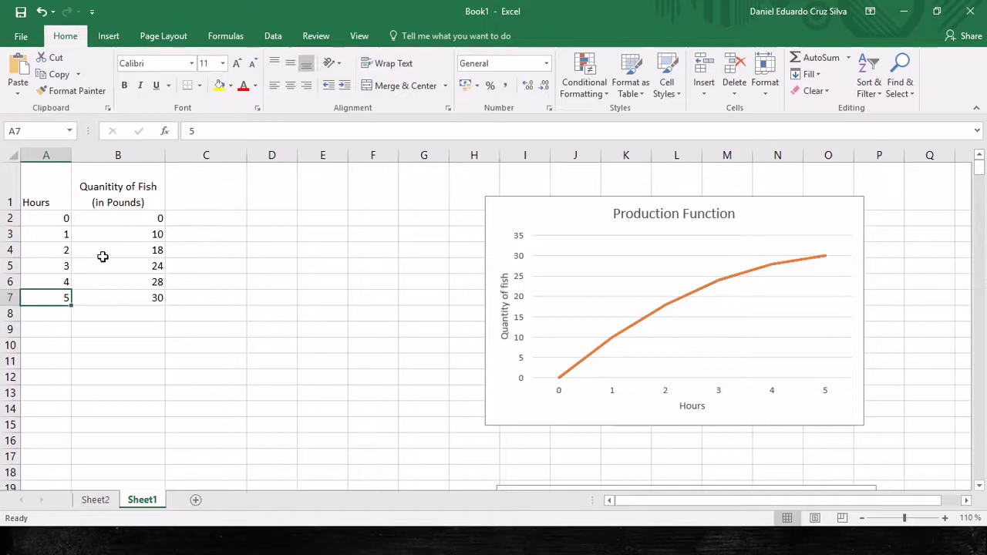
{"action": "left_click", "coordinate": [119, 219]}
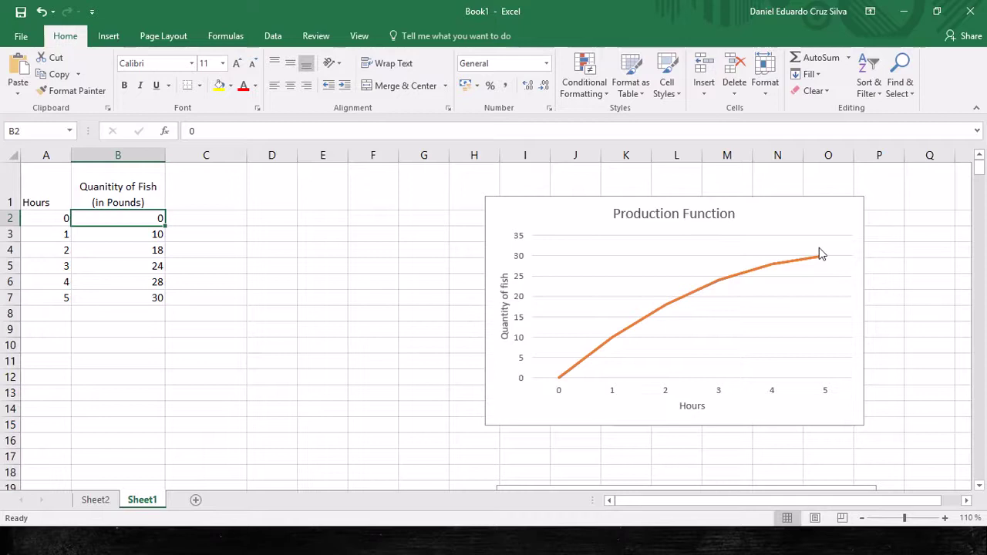
{"action": "left_click", "coordinate": [96, 500]}
{"action": "scroll", "coordinate": [77, 204], "scroll_direction": "up", "scroll_amount": 1}
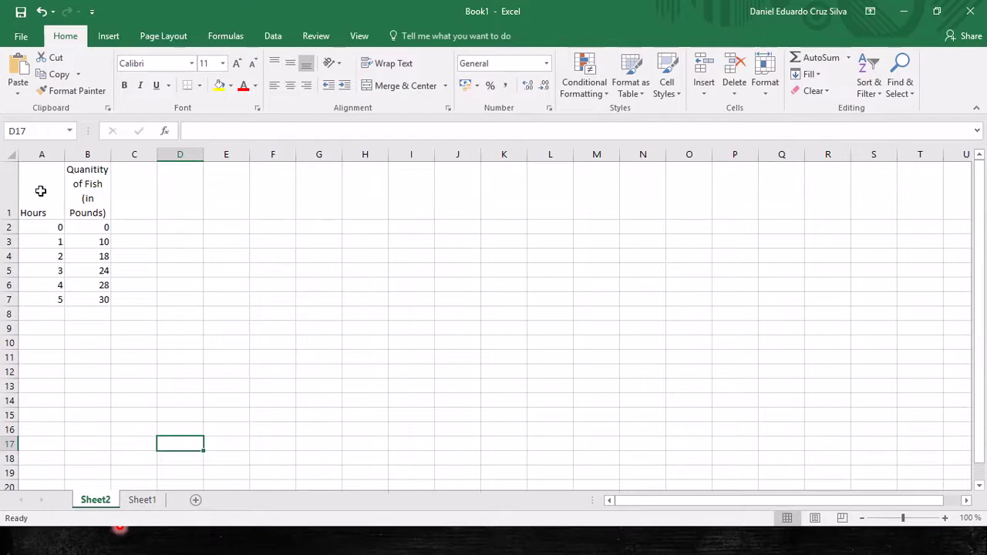
{"action": "left_click", "coordinate": [50, 181]}
{"action": "left_click_drag", "start_coordinate": [50, 182], "coordinate": [86, 295]}
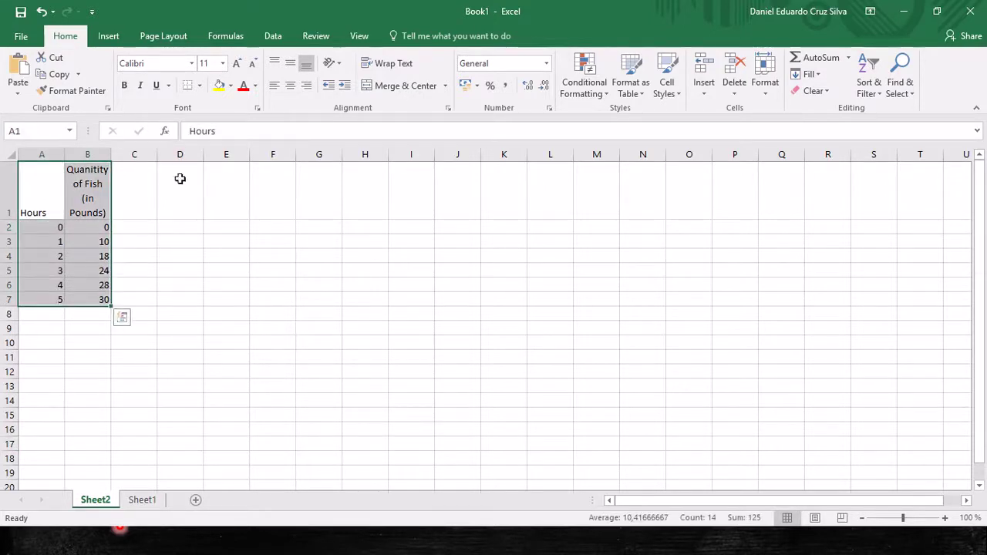
{"action": "left_click", "coordinate": [109, 37]}
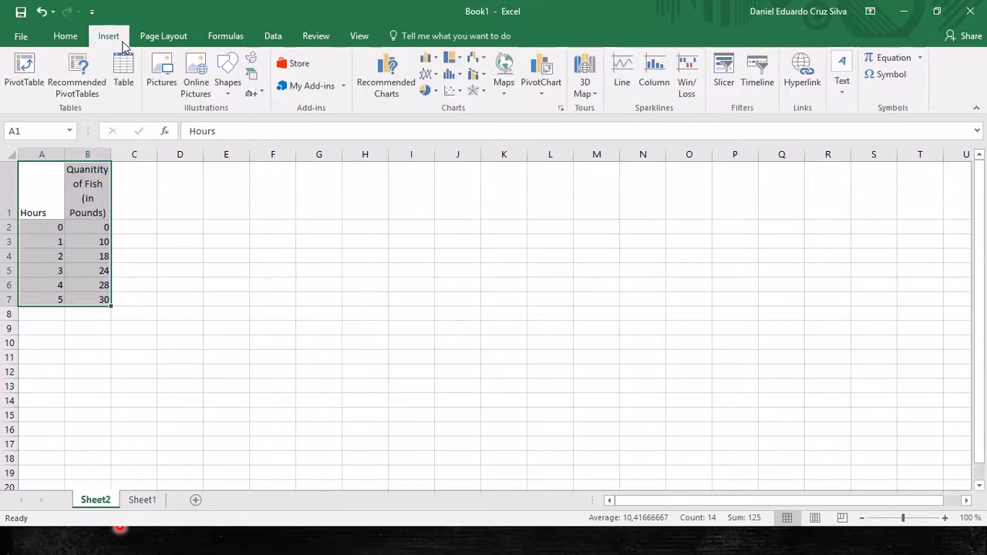
{"action": "left_click", "coordinate": [432, 75]}
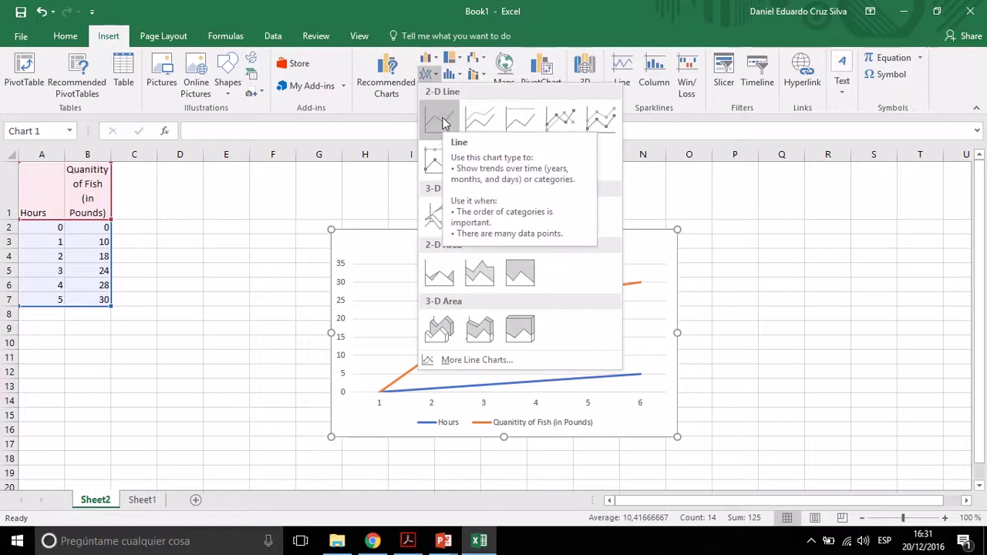
- Insert a 2-D line chart and delete its Hours series, leaving only fish quantity plotted
{"action": "left_click", "coordinate": [444, 123]}
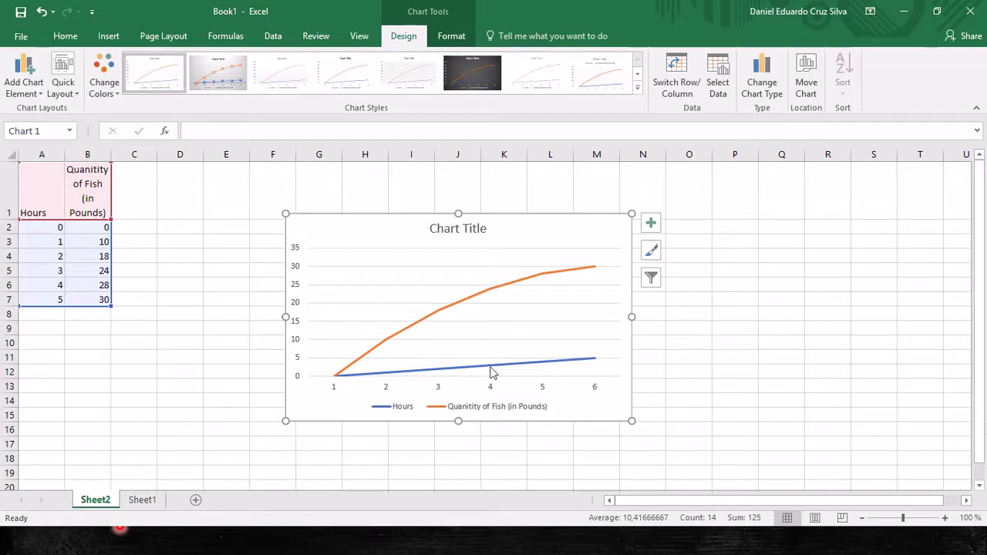
{"action": "mouse_move", "coordinate": [492, 372]}
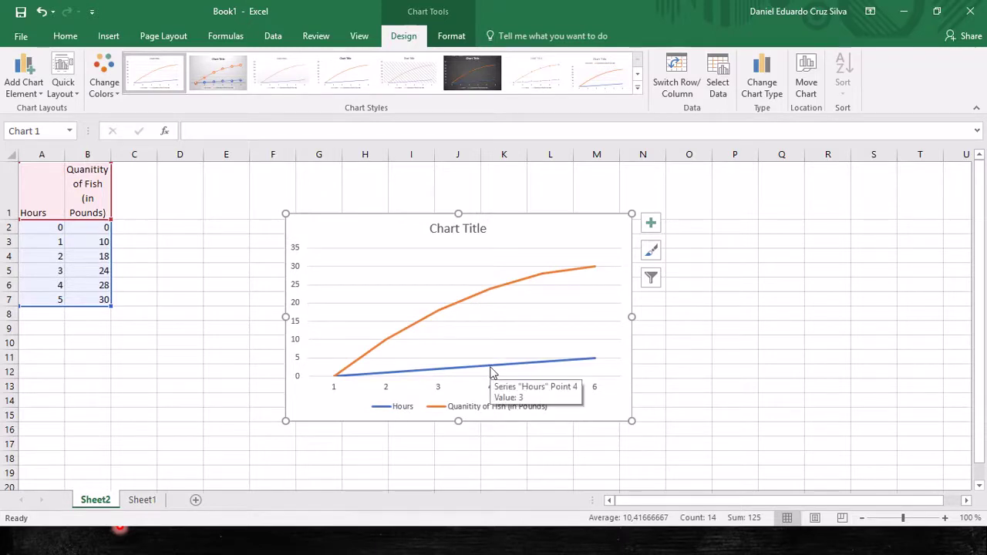
{"action": "left_click", "coordinate": [491, 373]}
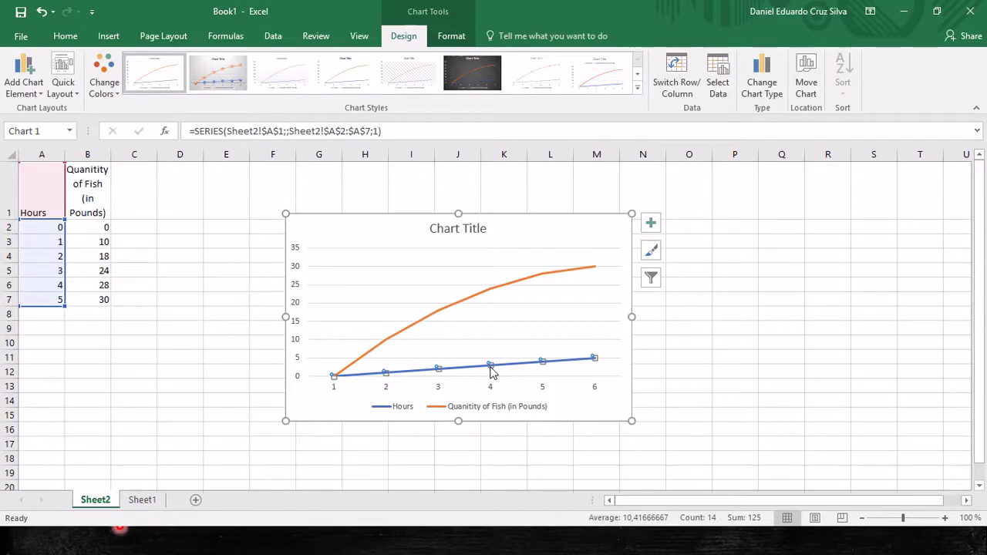
{"action": "key", "text": "Delete"}
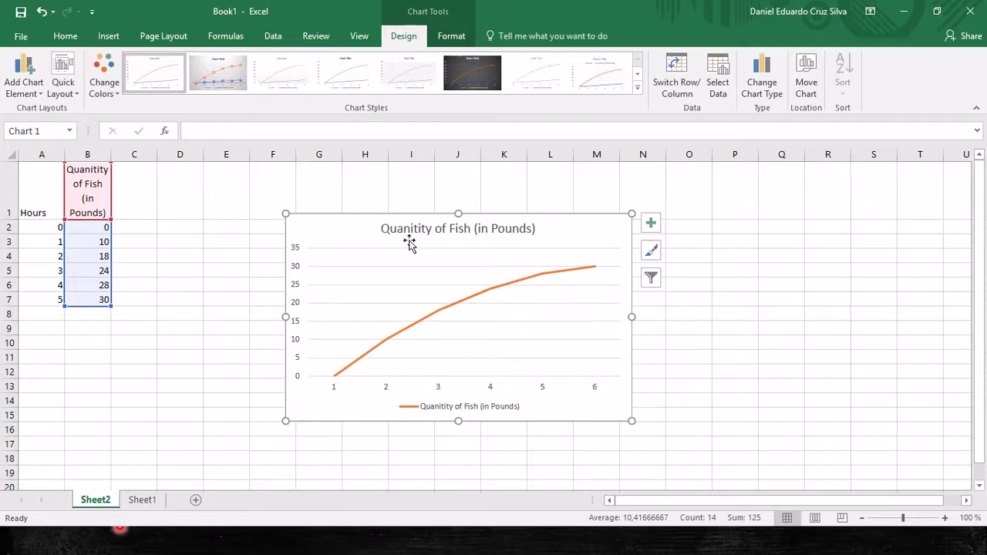
- Replace the chart title text with 'Production function'
{"action": "left_click", "coordinate": [521, 230]}
{"action": "left_click_drag", "start_coordinate": [540, 228], "coordinate": [395, 239]}
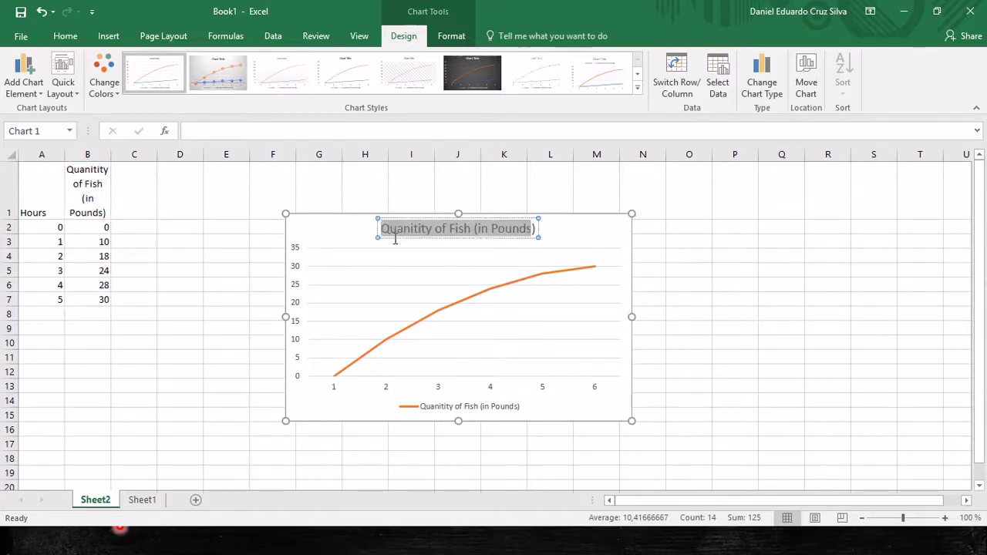
{"action": "type", "text": "Pr"}
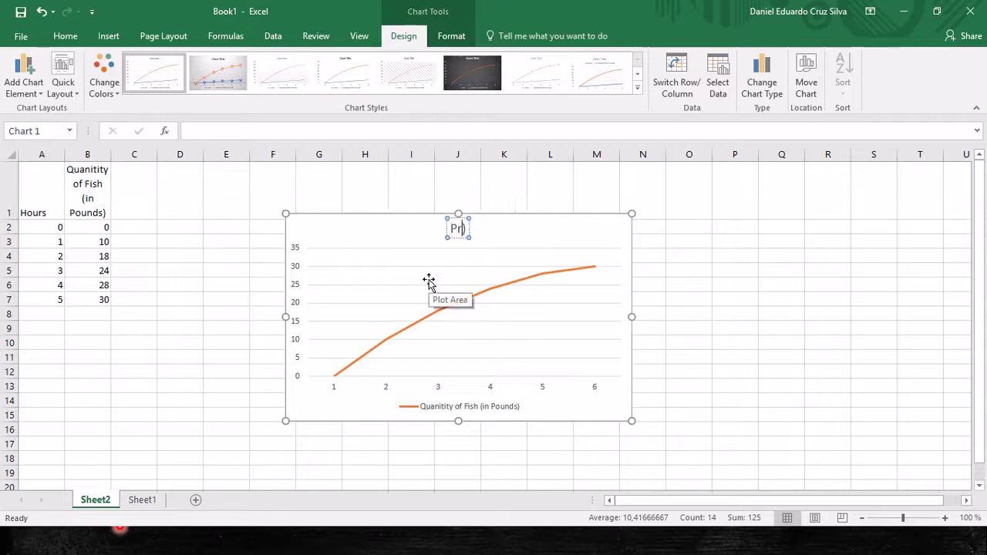
{"action": "type", "text": "oduction "}
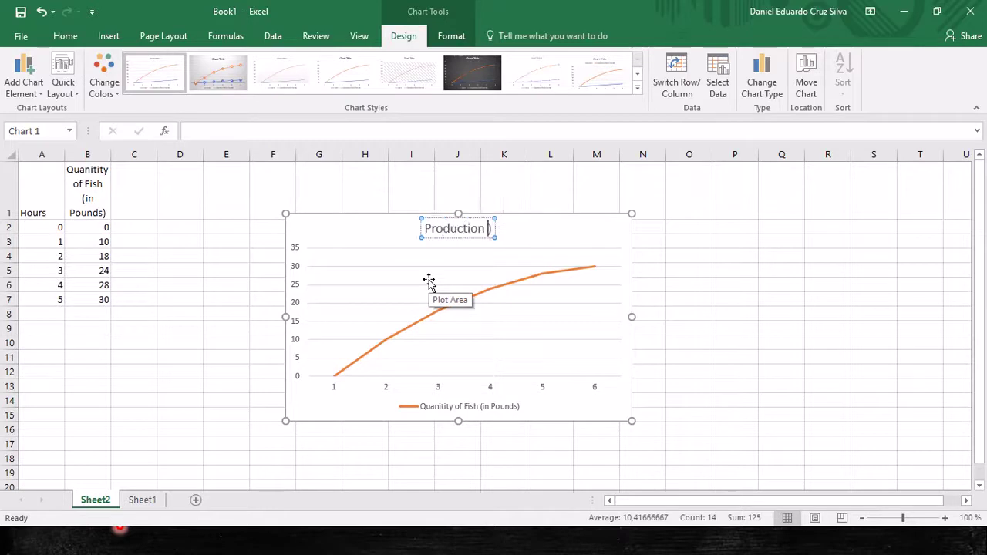
{"action": "type", "text": "func"}
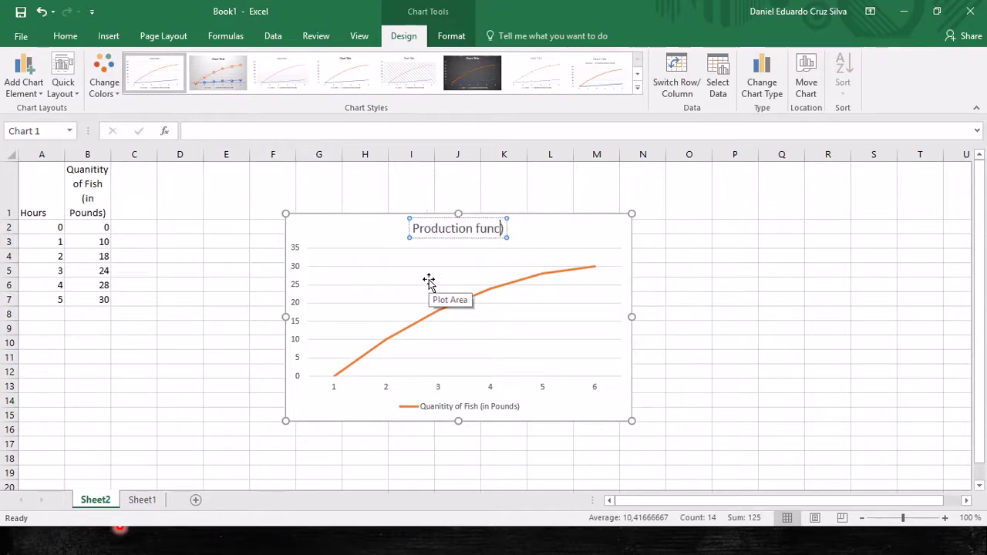
{"action": "type", "text": "tion"}
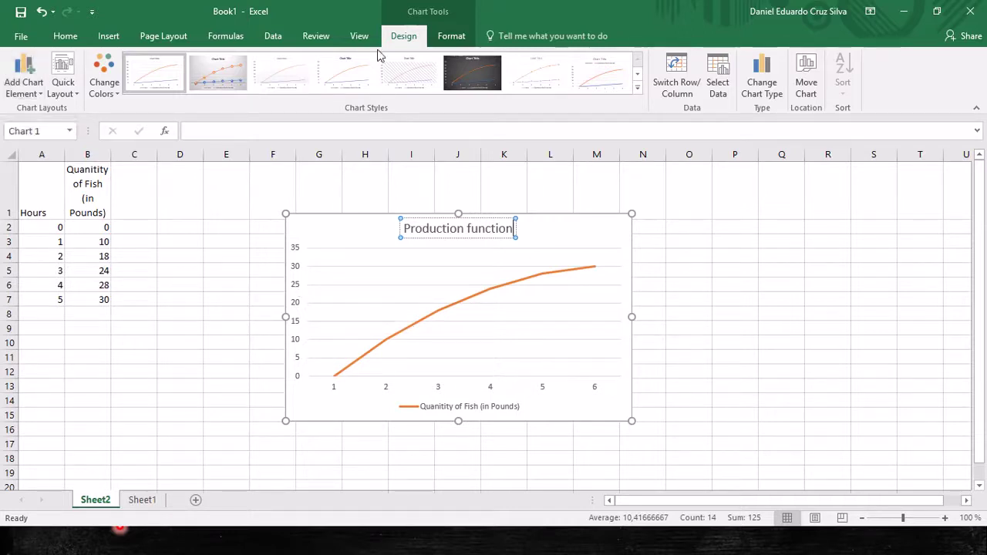
- Add primary vertical and horizontal axis titles to the chart
{"action": "left_click", "coordinate": [38, 92]}
{"action": "mouse_move", "coordinate": [42, 112]}
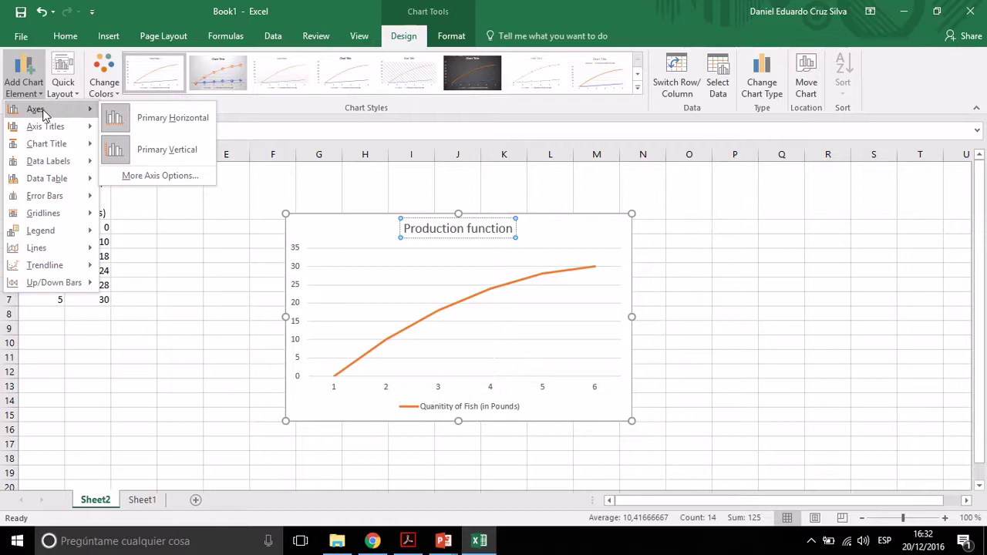
{"action": "mouse_move", "coordinate": [58, 161]}
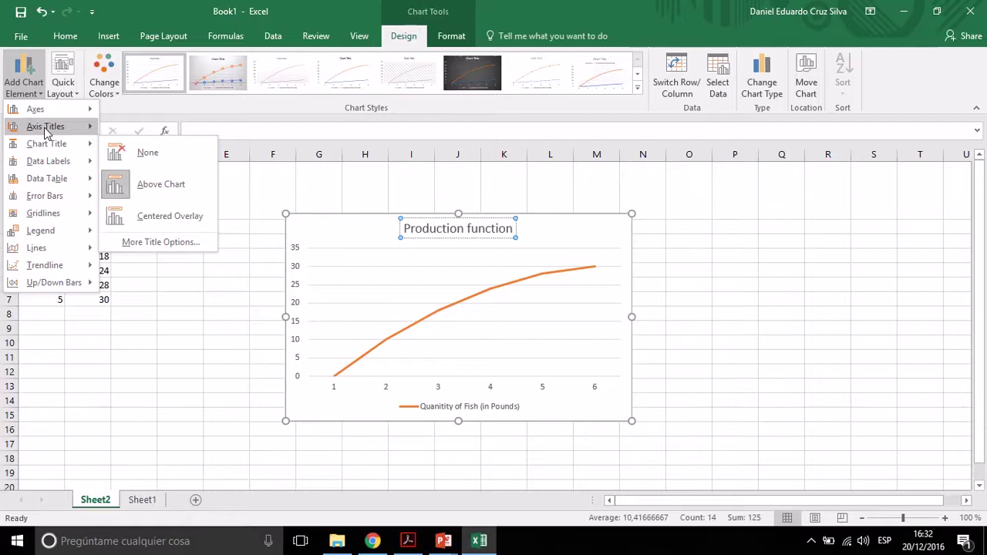
{"action": "mouse_move", "coordinate": [44, 131]}
{"action": "left_click", "coordinate": [135, 167]}
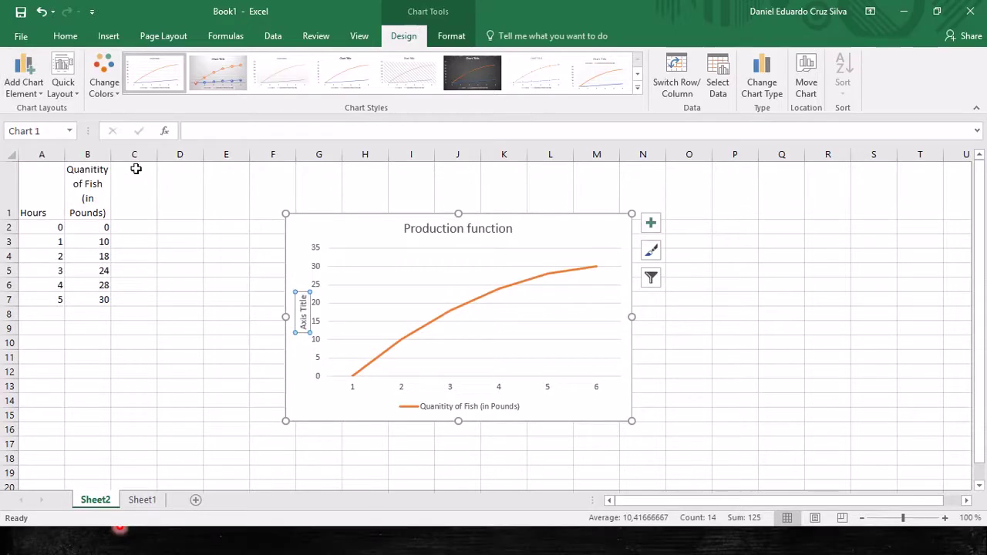
{"action": "left_click", "coordinate": [23, 81]}
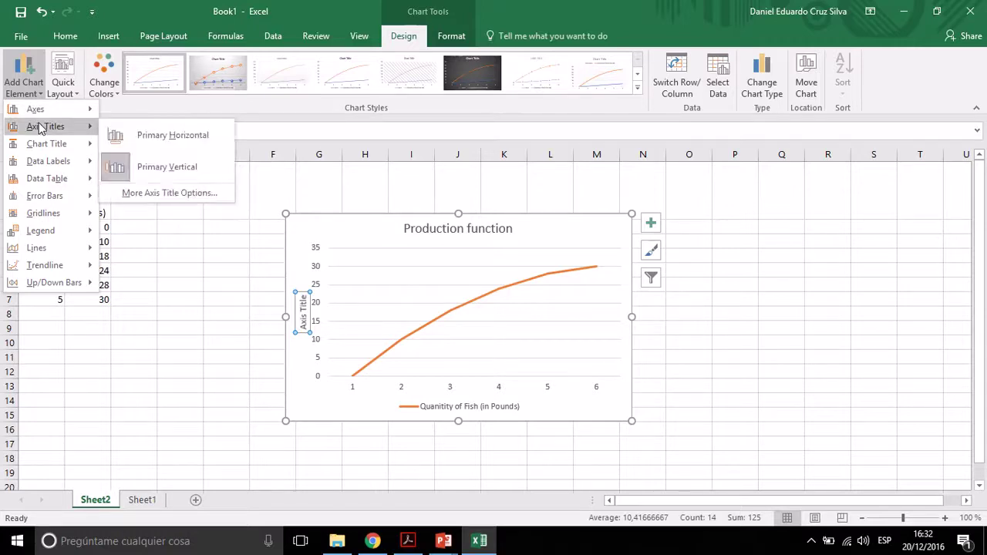
{"action": "left_click", "coordinate": [139, 132]}
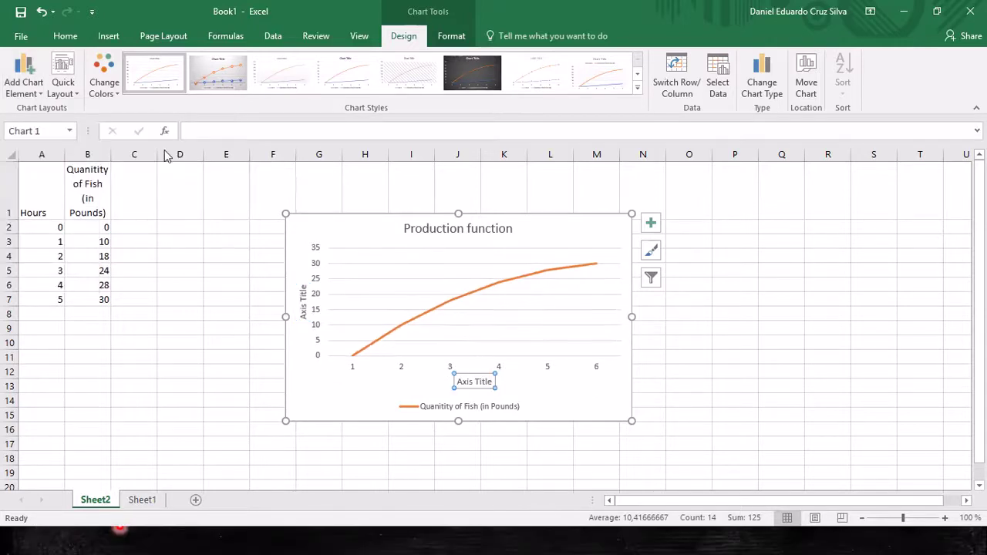
- Label the vertical axis 'Quantity of Fish (Pounds)' and the horizontal axis 'Hours'
{"action": "left_click", "coordinate": [303, 320]}
{"action": "left_click_drag", "start_coordinate": [302, 318], "coordinate": [304, 276]}
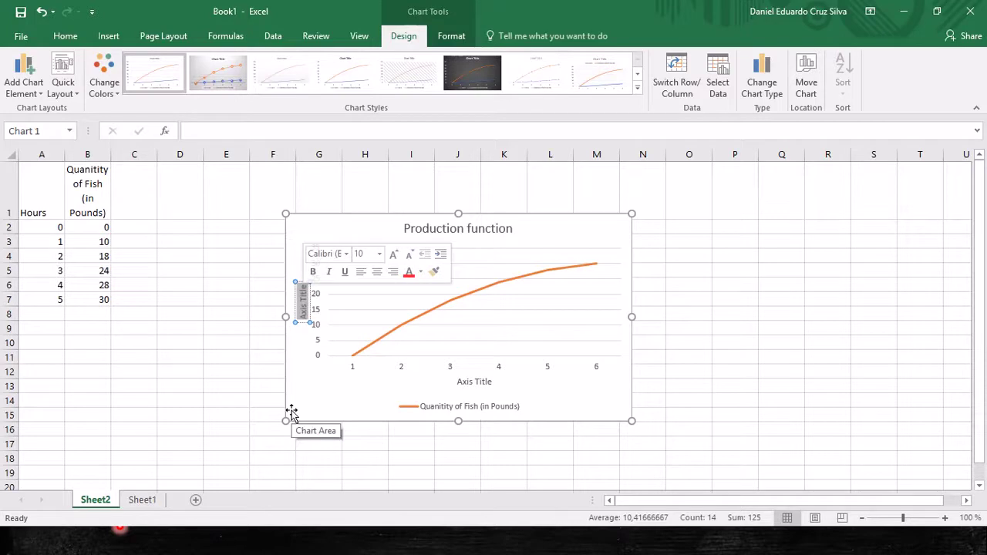
{"action": "type", "text": "Qu"}
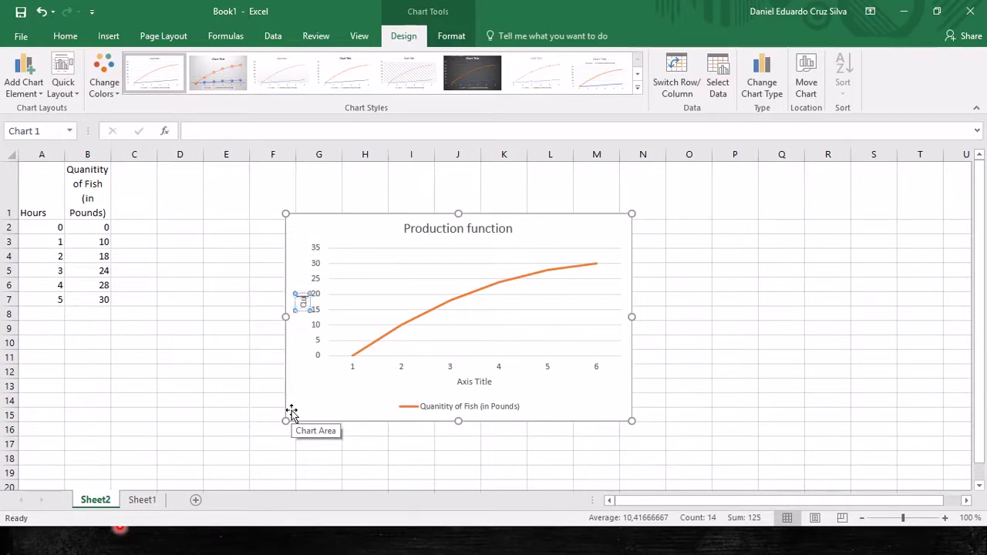
{"action": "type", "text": "antity"}
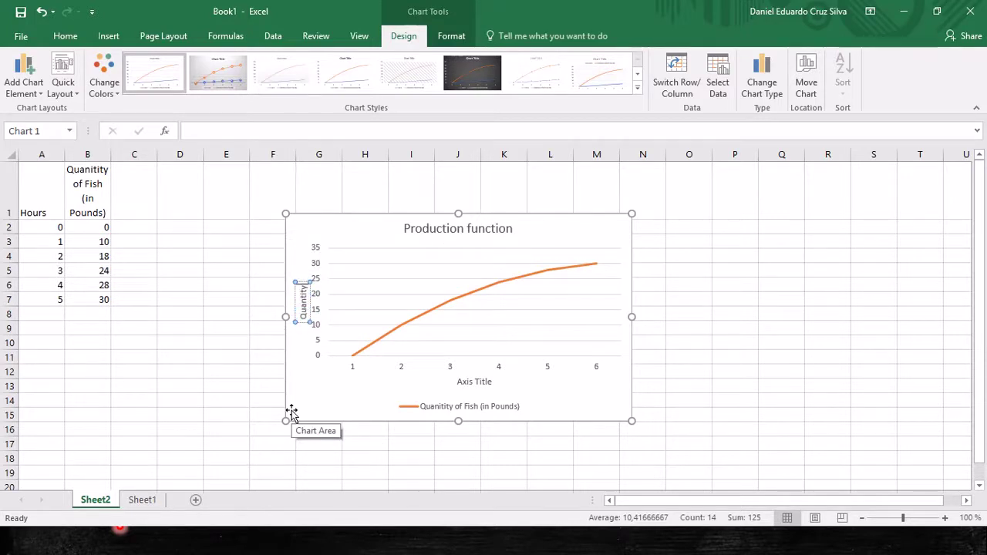
{"action": "type", "text": " of Fish"}
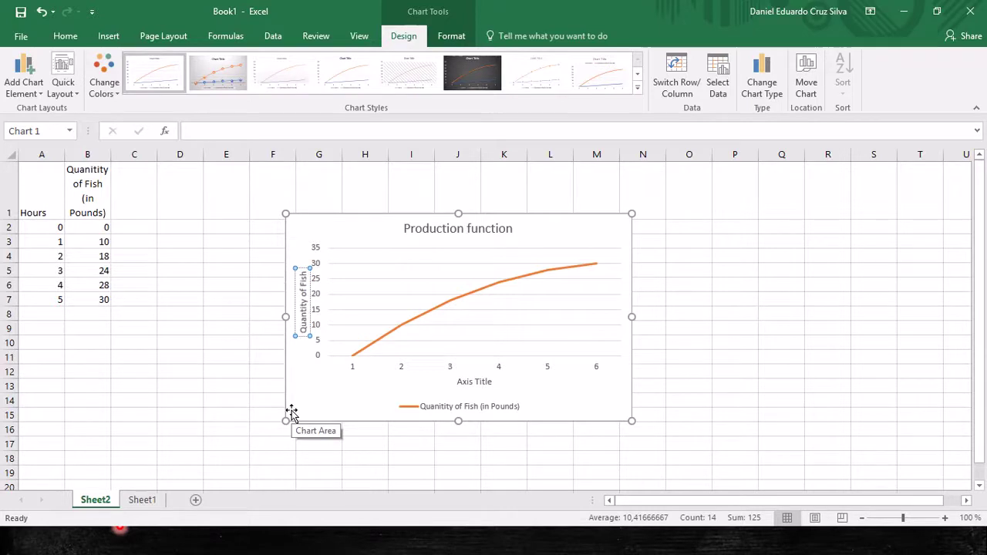
{"action": "type", "text": " (Pounds)"}
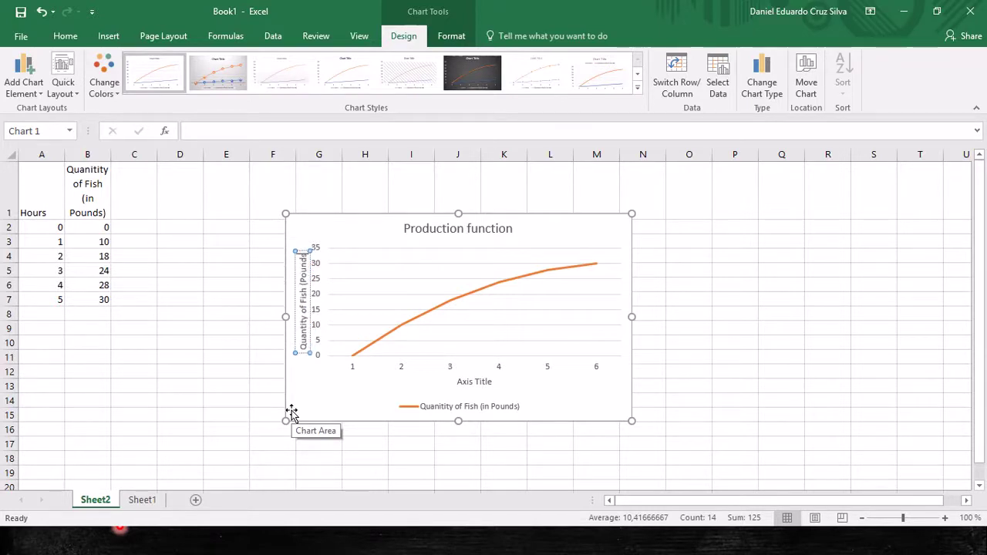
{"action": "left_click", "coordinate": [488, 381]}
{"action": "left_click_drag", "start_coordinate": [490, 381], "coordinate": [456, 381]}
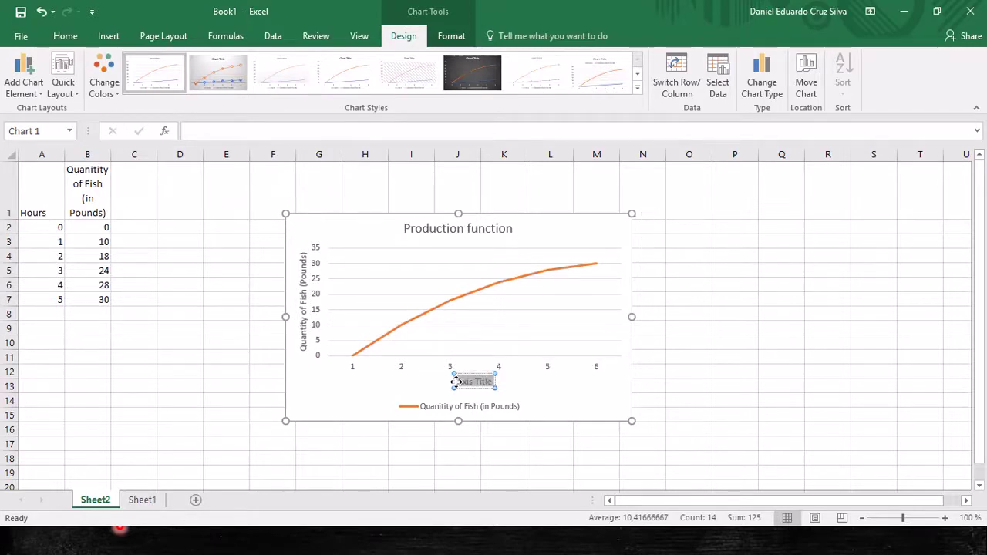
{"action": "type", "text": "Hours"}
- Delete the chart's legend
{"action": "left_click", "coordinate": [669, 367]}
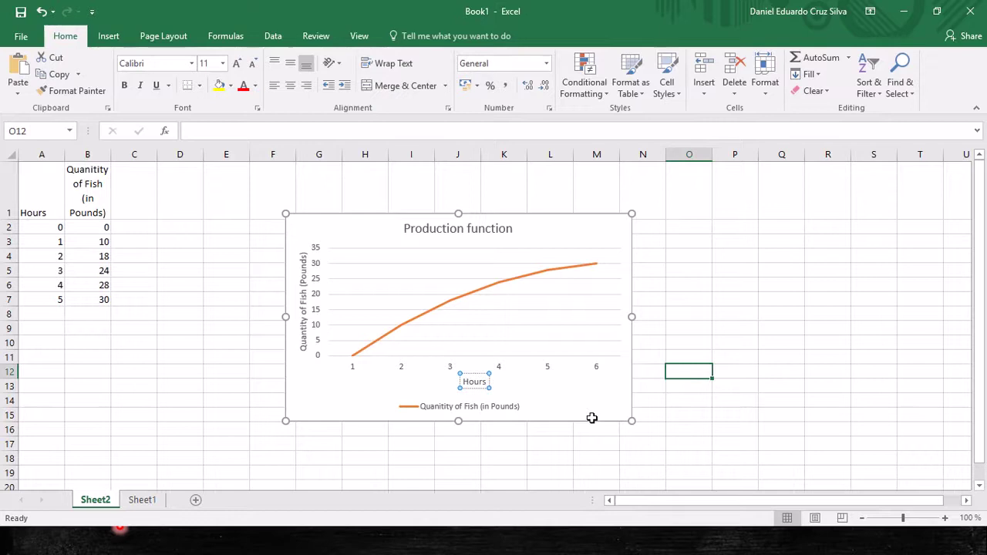
{"action": "left_click", "coordinate": [503, 414]}
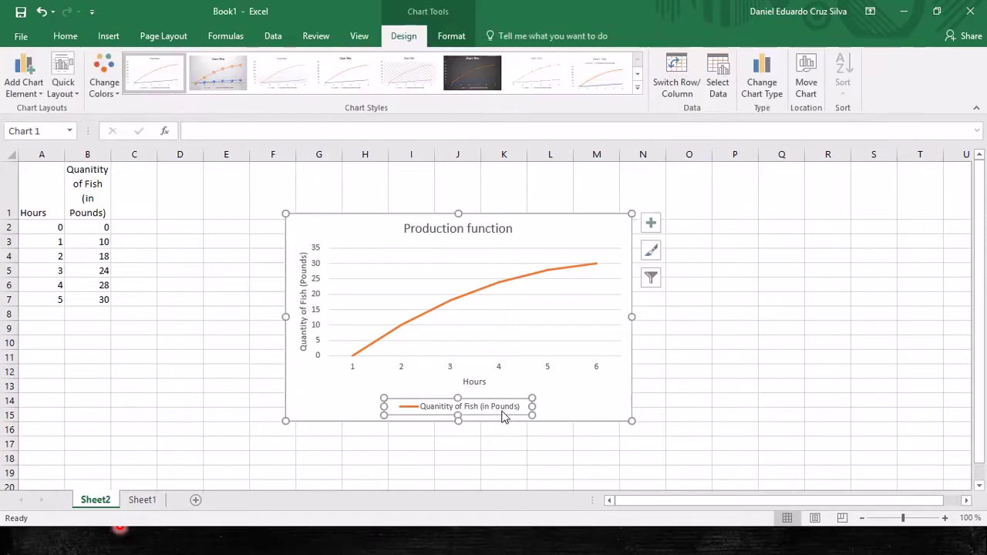
{"action": "key", "text": "Delete"}
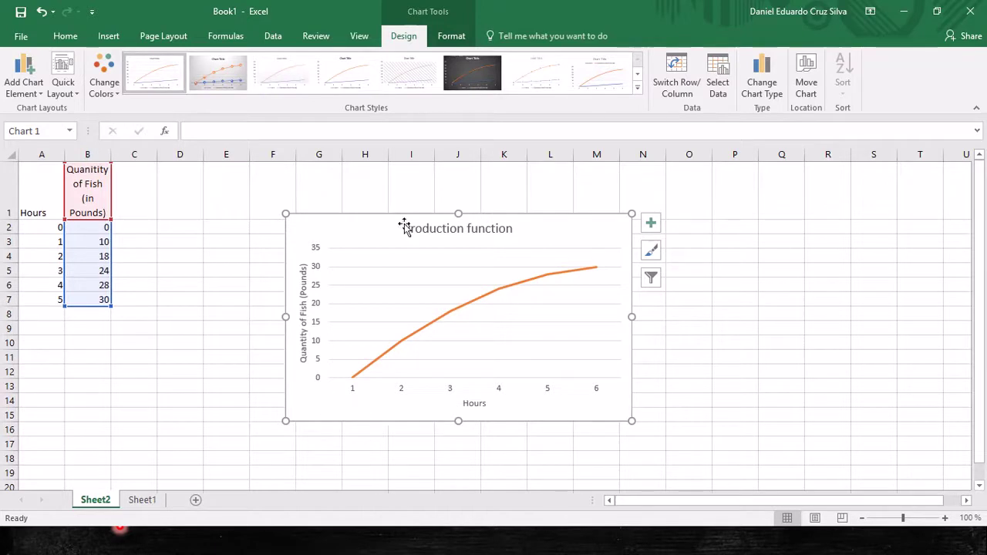
- Set the horizontal axis labels to the Hours values 0–5 in A2:A7 through Select Data
{"action": "left_click", "coordinate": [281, 37]}
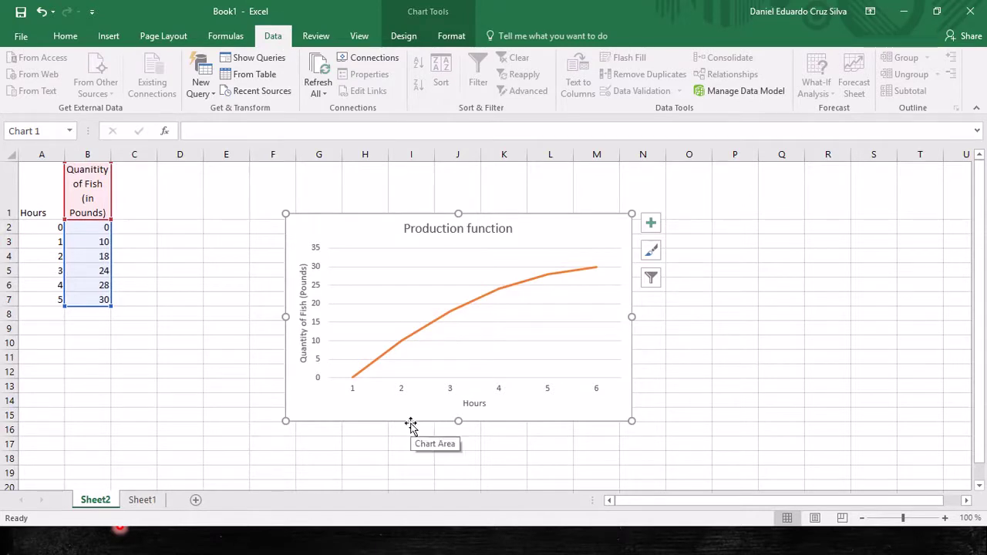
{"action": "left_click", "coordinate": [402, 37]}
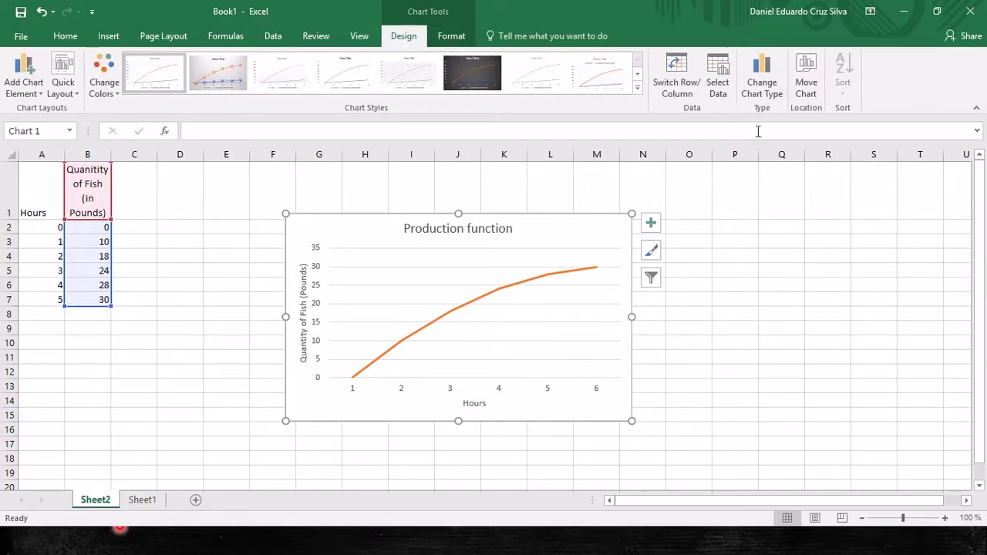
{"action": "left_click", "coordinate": [719, 88]}
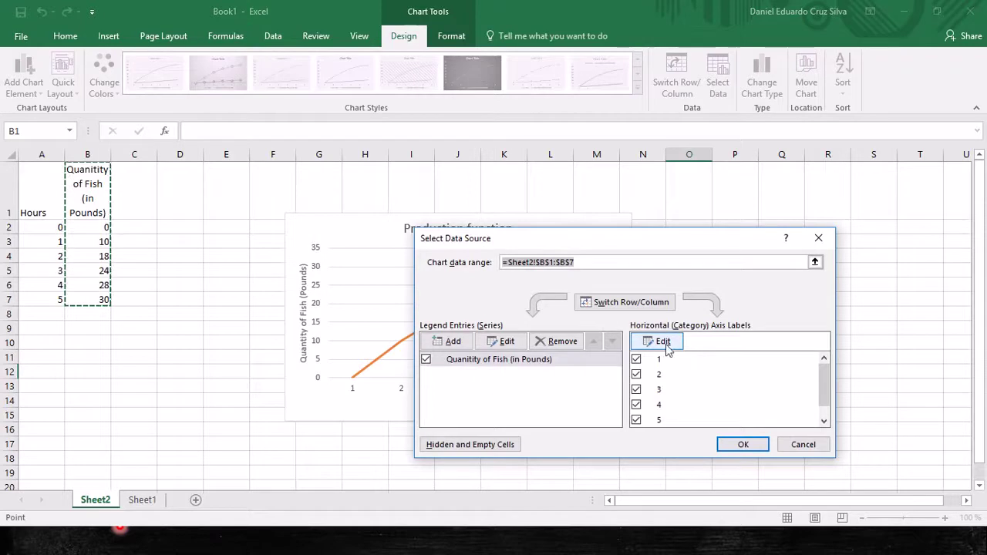
{"action": "left_click", "coordinate": [666, 345]}
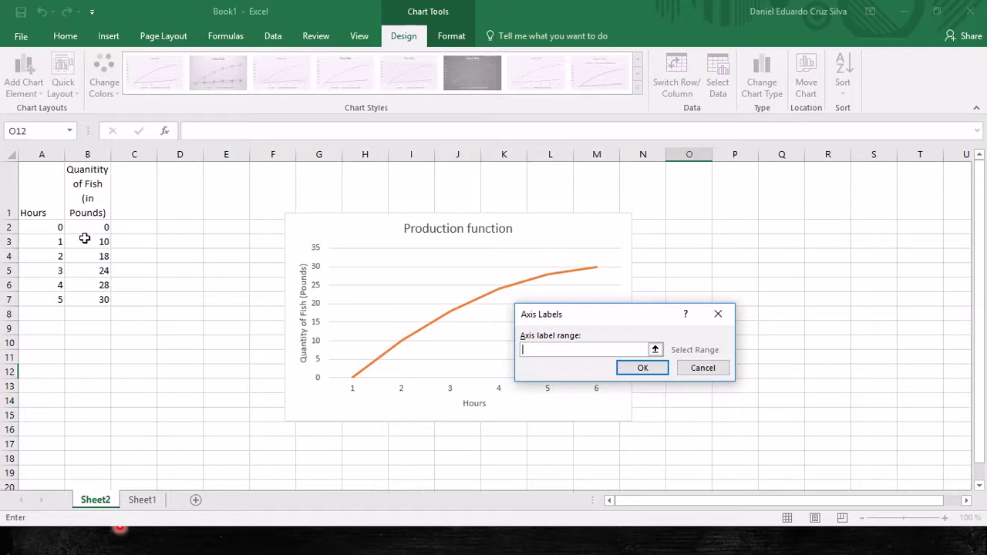
{"action": "left_click_drag", "start_coordinate": [59, 229], "coordinate": [42, 302]}
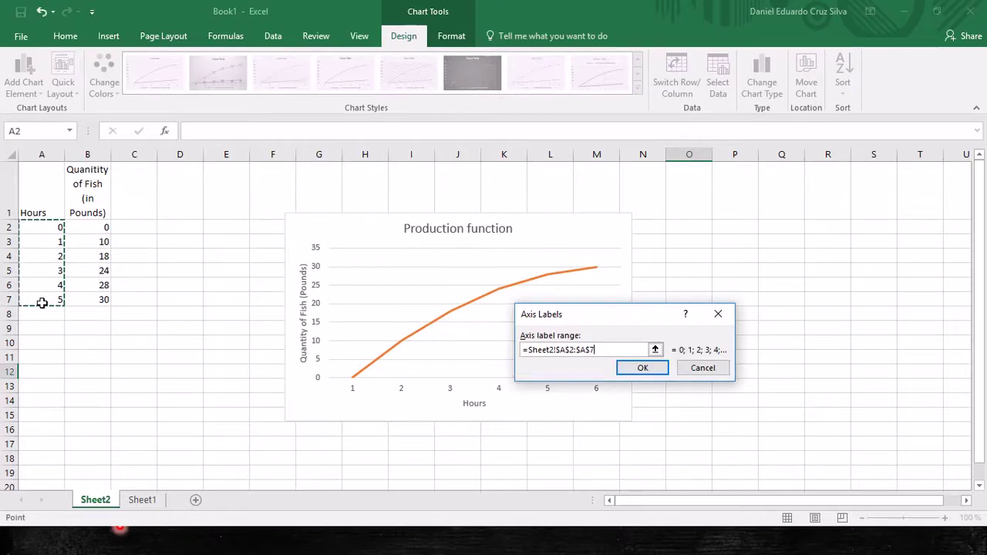
{"action": "left_click", "coordinate": [641, 369]}
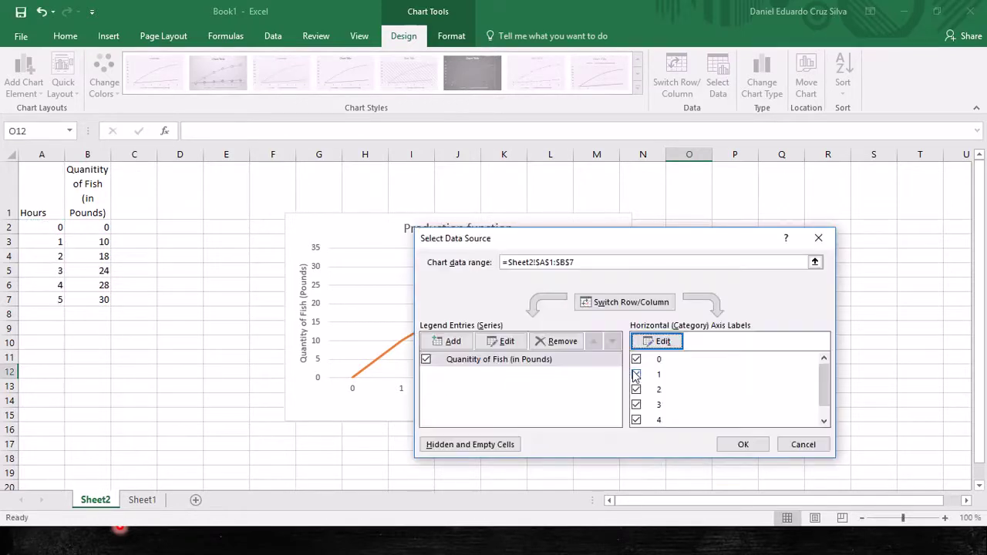
{"action": "left_click", "coordinate": [734, 446]}
{"action": "left_click", "coordinate": [722, 428]}
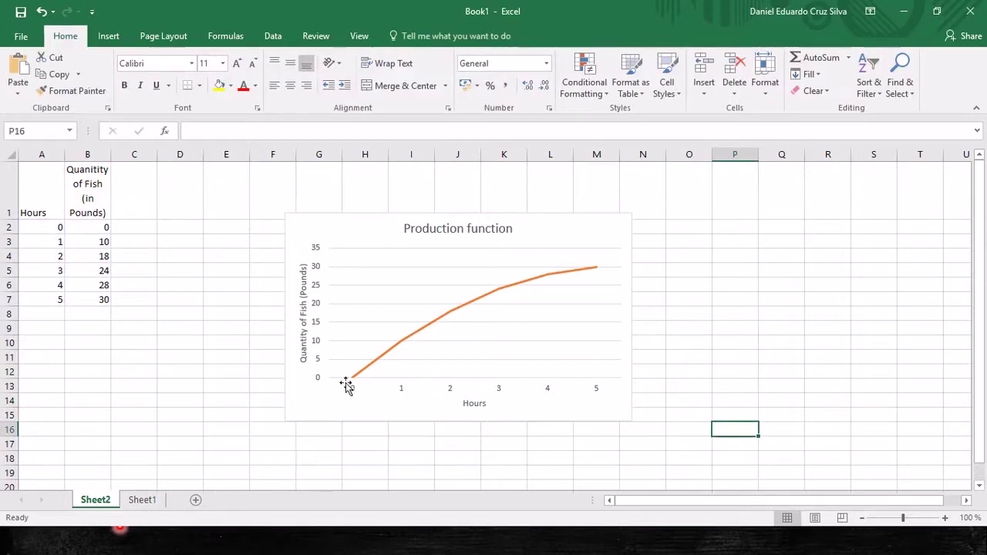
- Nudge the chart slightly up and right, then show the Production Function slide in PowerPoint
{"action": "left_click_drag", "start_coordinate": [363, 399], "coordinate": [412, 375]}
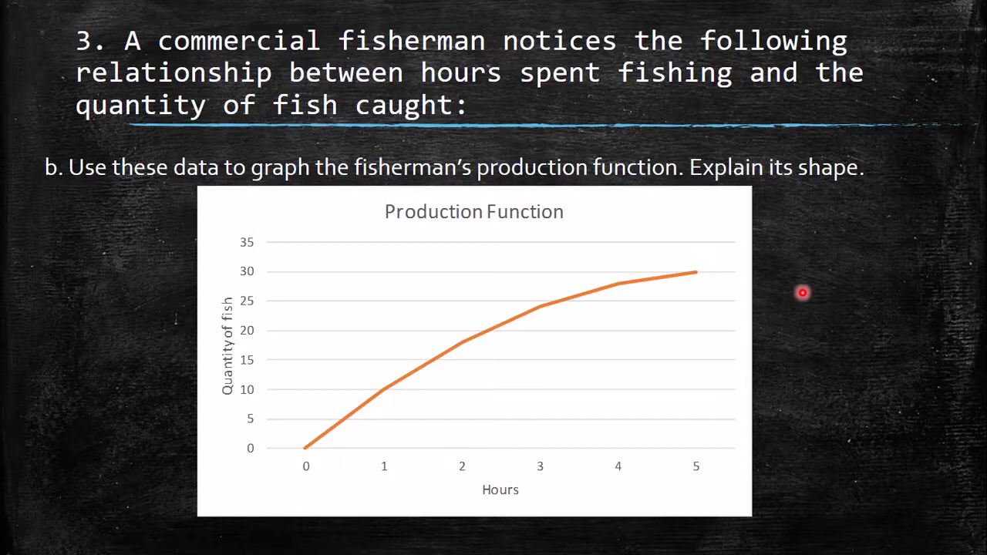
{"action": "key", "text": "Right"}
{"action": "key", "text": "Left"}
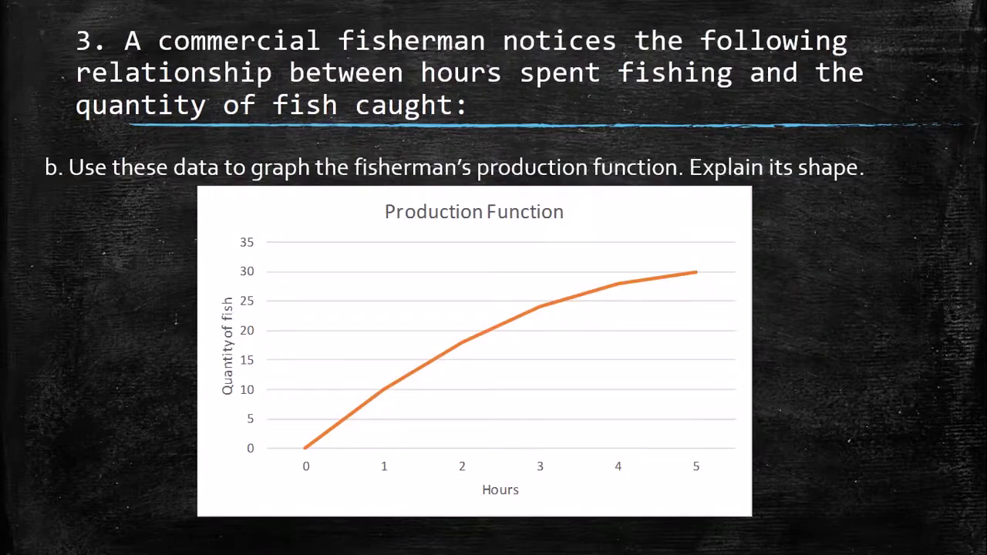